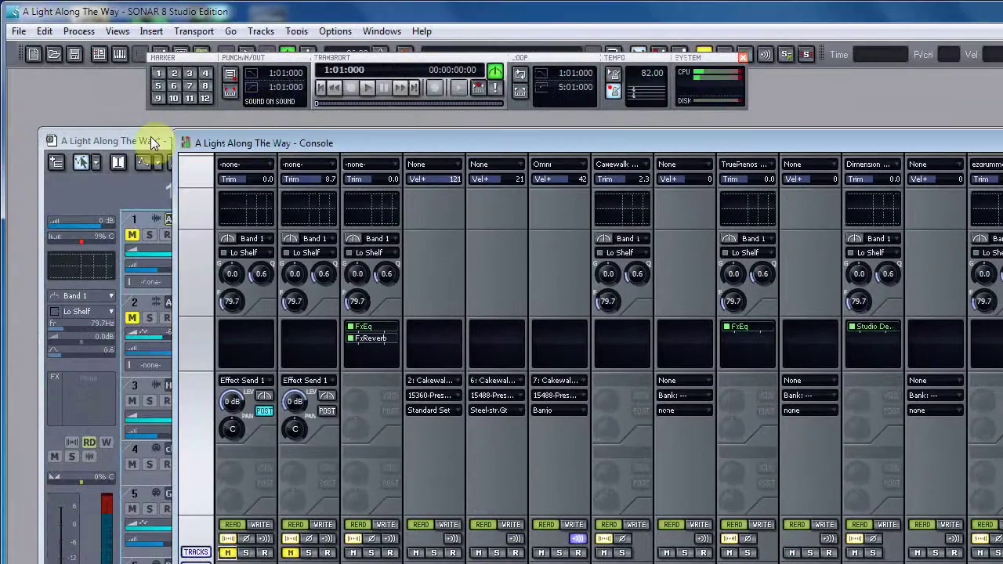
Bring the track view forward and select the Audio 2, Hand Claps and Guitar clips in turn
{"action": "left_click", "coordinate": [146, 142]}
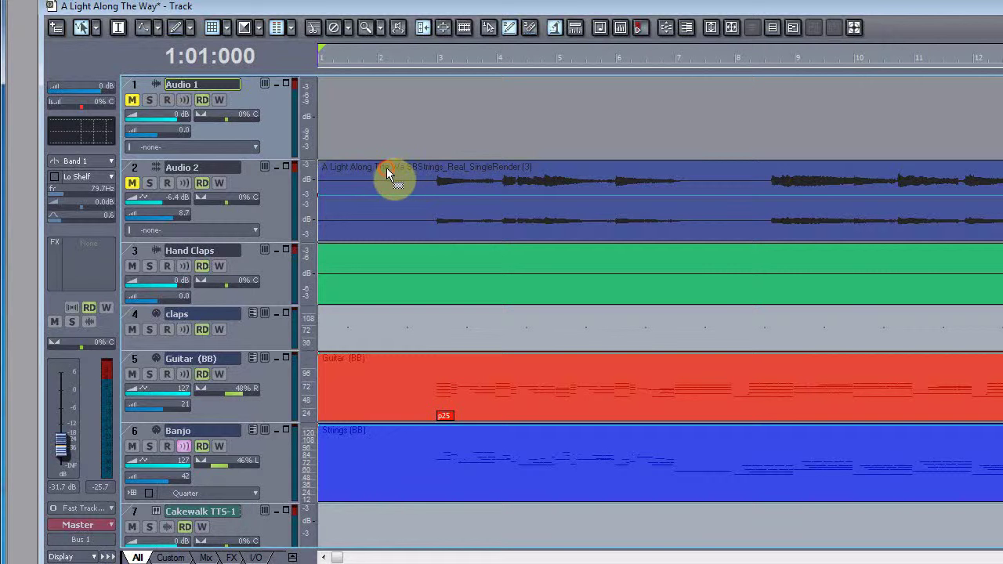
{"action": "left_click", "coordinate": [386, 169]}
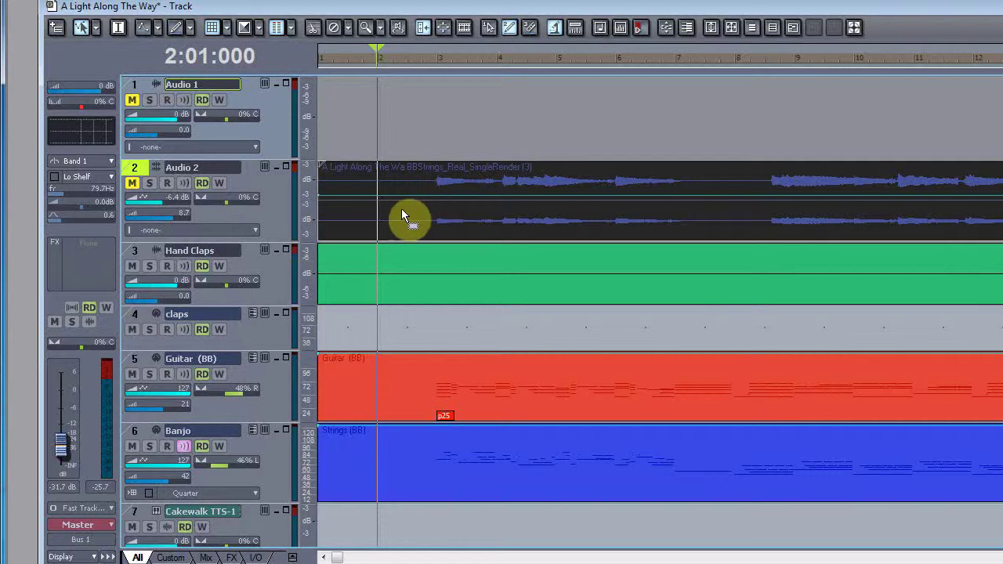
{"action": "left_click", "coordinate": [415, 252]}
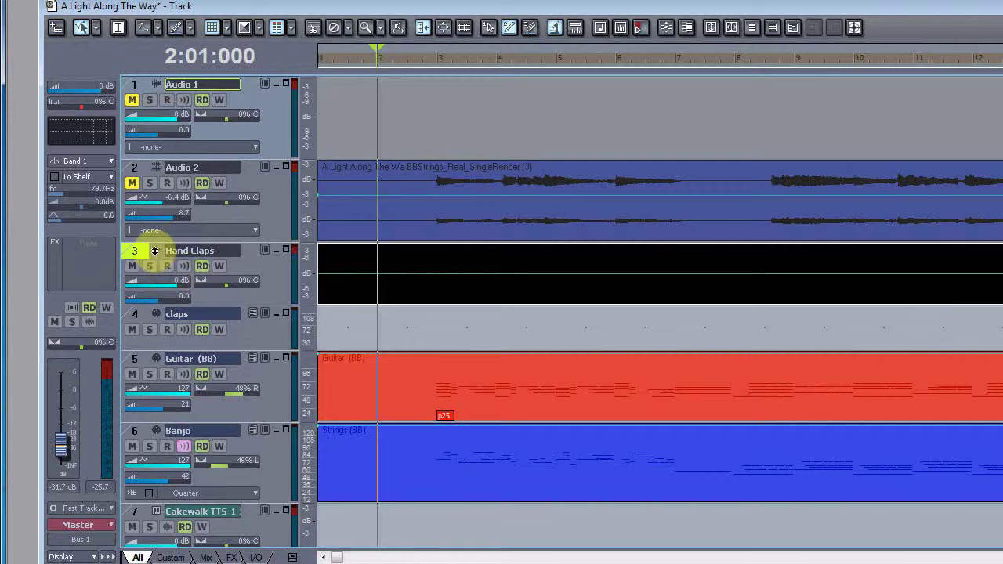
{"action": "left_click_drag", "start_coordinate": [369, 291], "coordinate": [395, 381]}
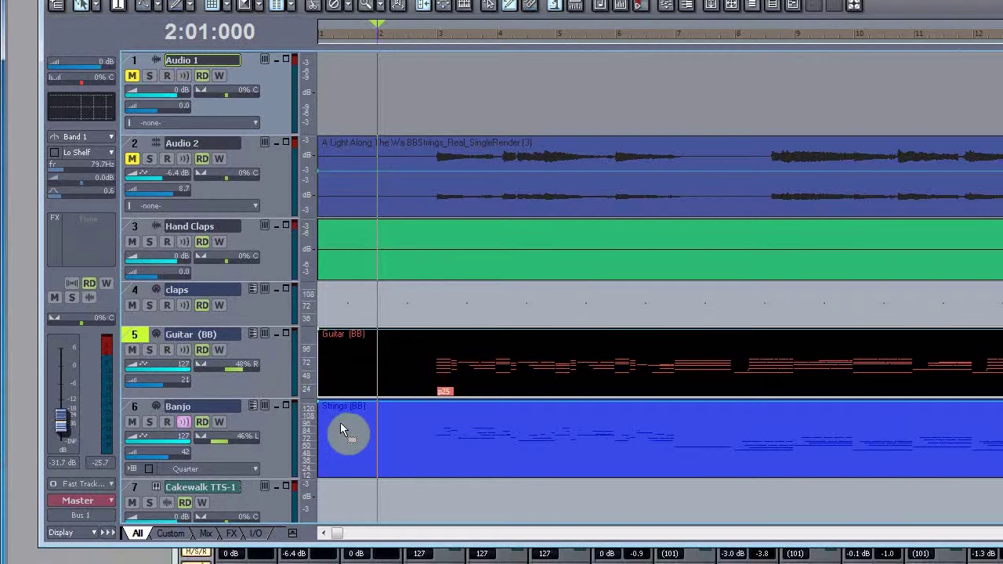
Select the Strings clip and expand the Cakewalk TTS-1 track to its full controls
{"action": "left_click", "coordinate": [340, 423]}
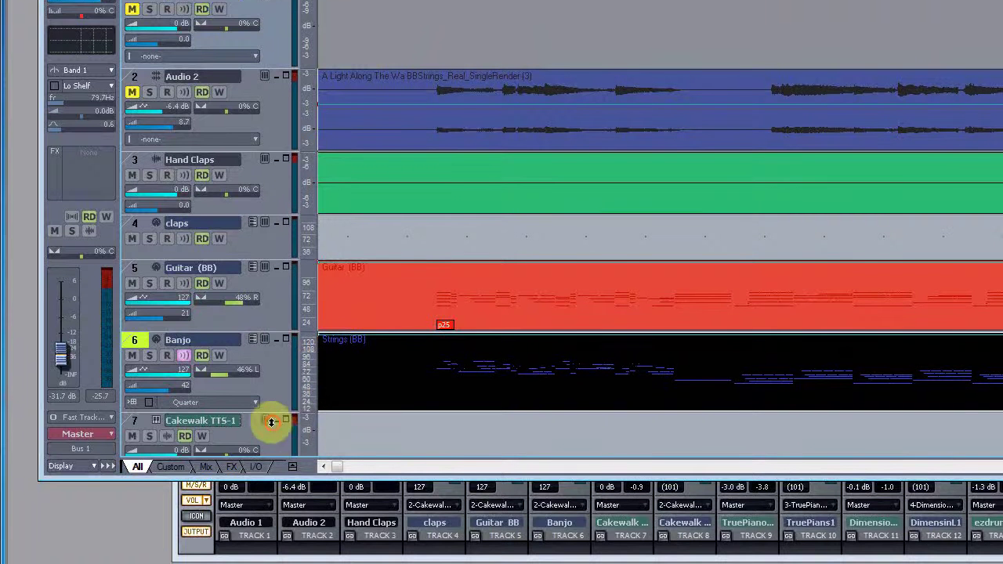
{"action": "left_click", "coordinate": [275, 470]}
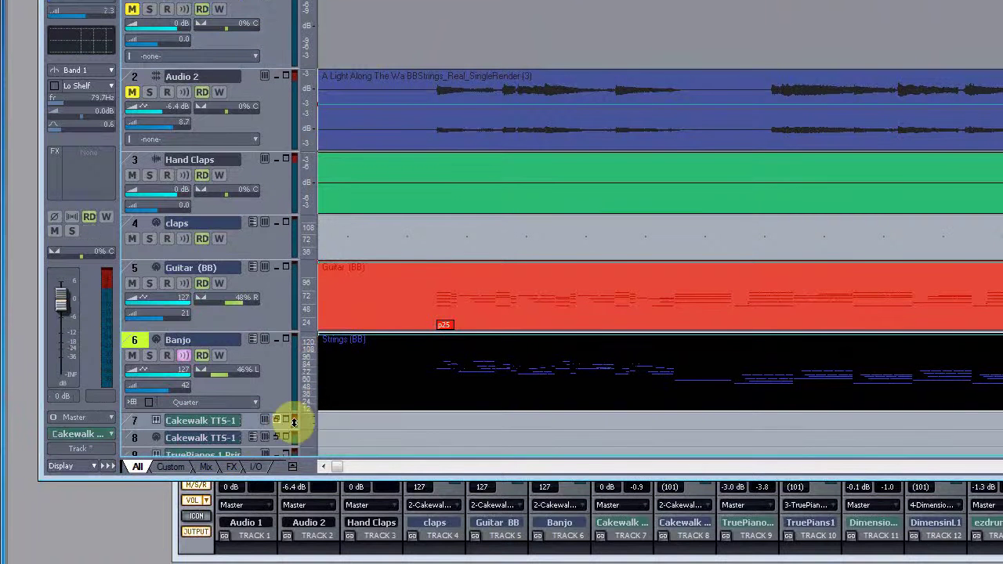
{"action": "left_click", "coordinate": [275, 420]}
Scroll down to tracks 11–14 and select the Piano clip on track 10
{"action": "scroll", "coordinate": [286, 424], "scroll_direction": "down", "scroll_amount": 2}
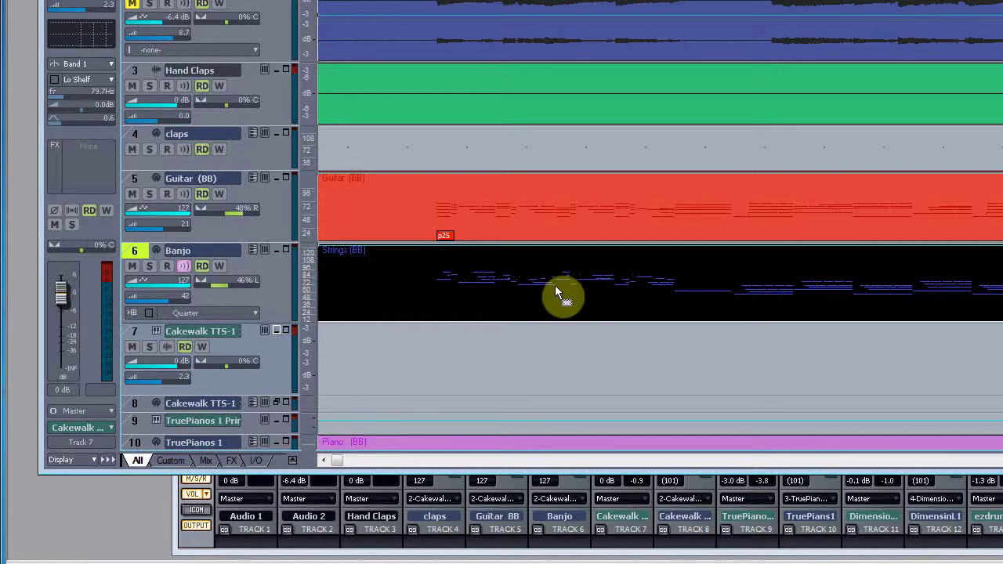
{"action": "scroll", "coordinate": [511, 337], "scroll_direction": "down", "scroll_amount": 3}
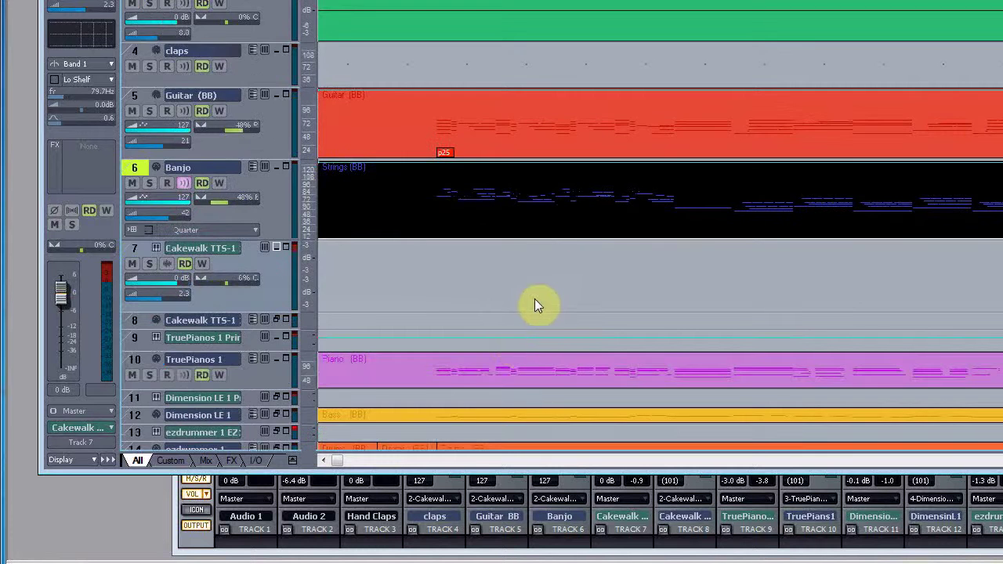
{"action": "scroll", "coordinate": [525, 302], "scroll_direction": "down", "scroll_amount": 2}
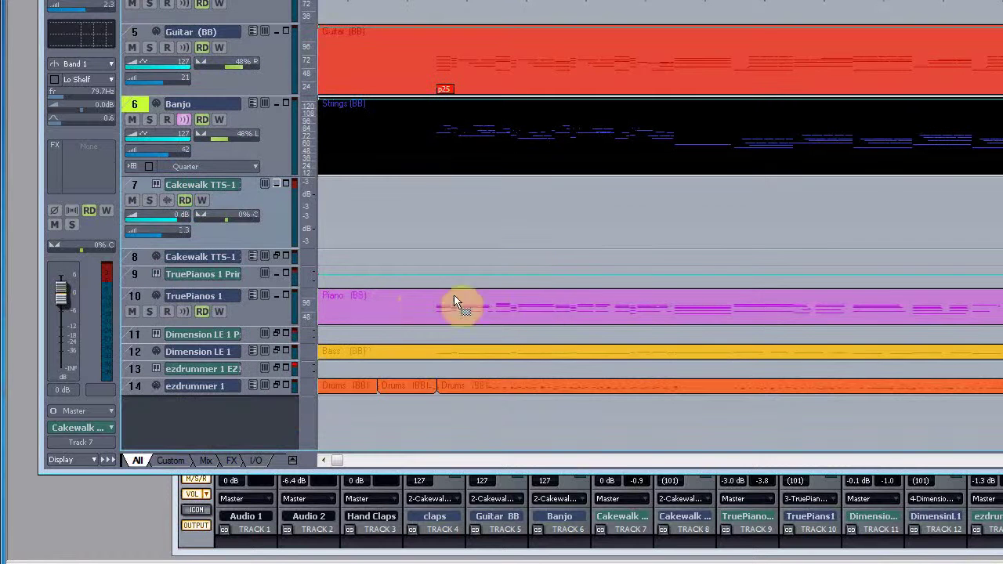
{"action": "left_click", "coordinate": [400, 312]}
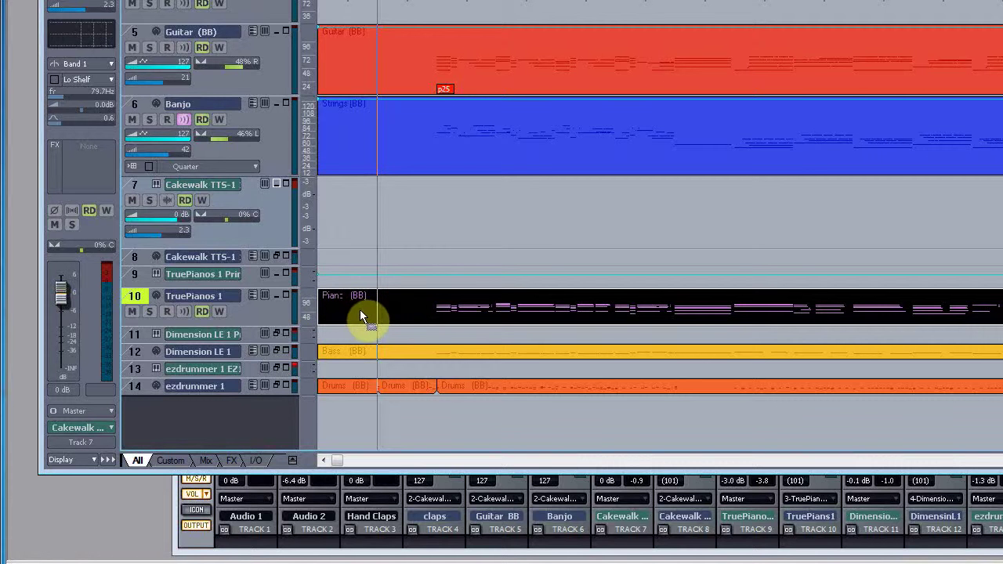
{"action": "left_click", "coordinate": [156, 296]}
{"action": "left_click", "coordinate": [212, 257]}
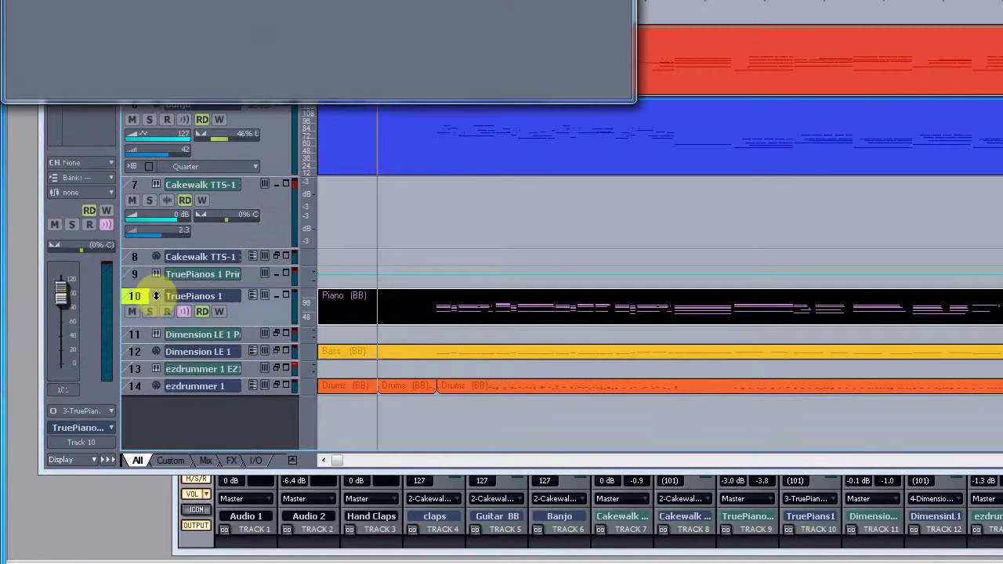
{"action": "left_click_drag", "start_coordinate": [364, 16], "coordinate": [668, 222]}
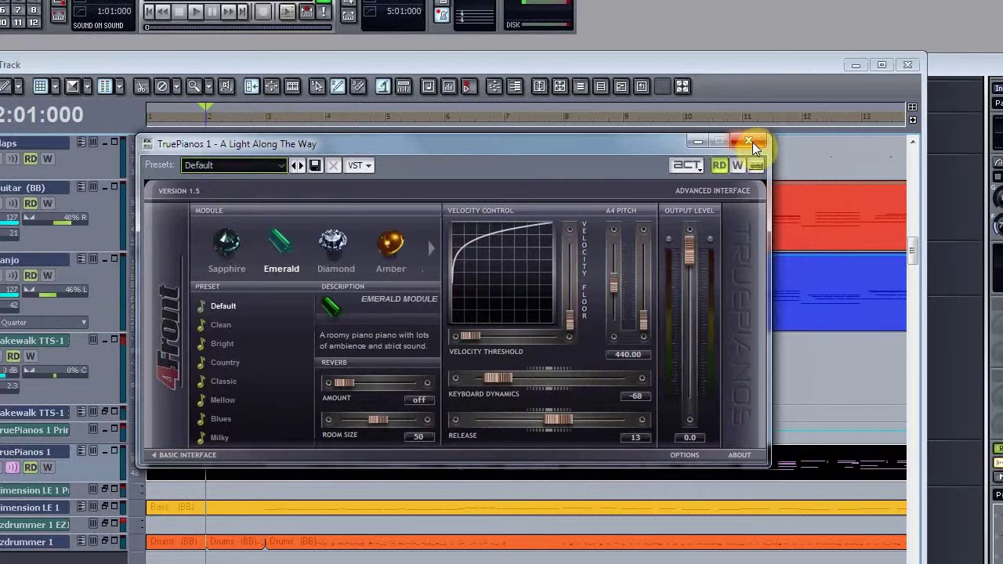
Close TruePianos, select track 14's three drums clips, and open the ezdrummer 1 instrument window
{"action": "left_click", "coordinate": [749, 143]}
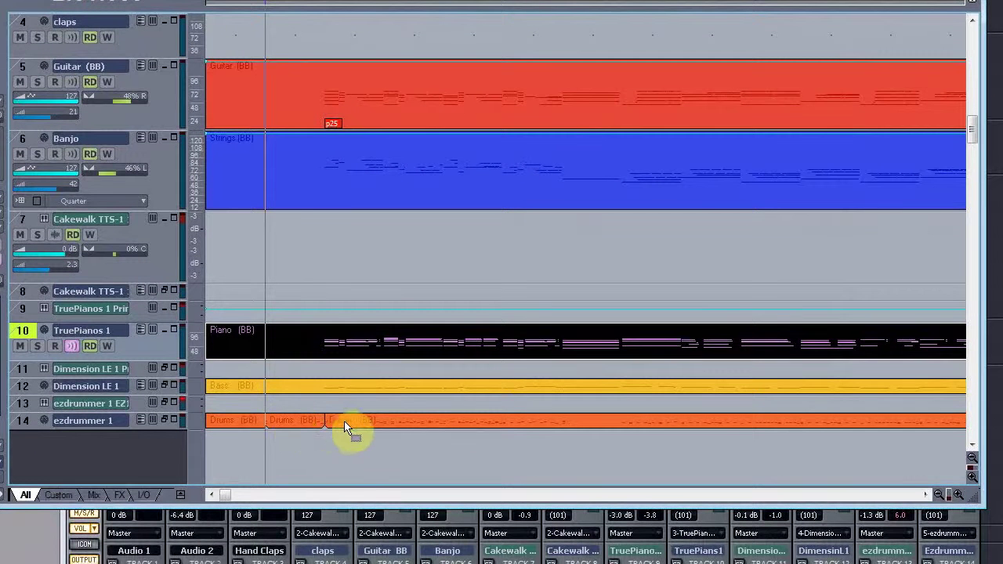
{"action": "left_click", "coordinate": [347, 424]}
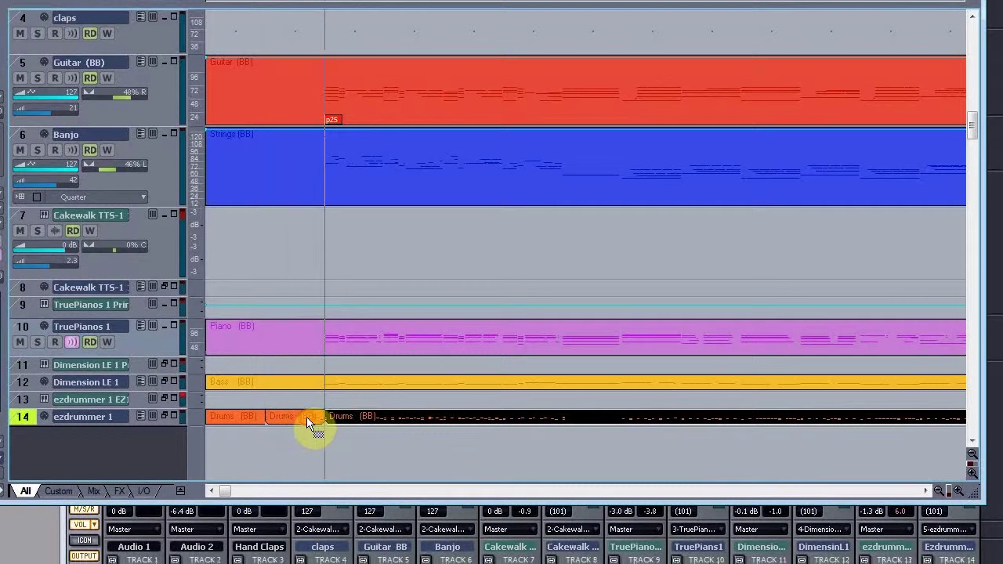
{"action": "left_click", "coordinate": [313, 424]}
{"action": "left_click", "coordinate": [389, 417]}
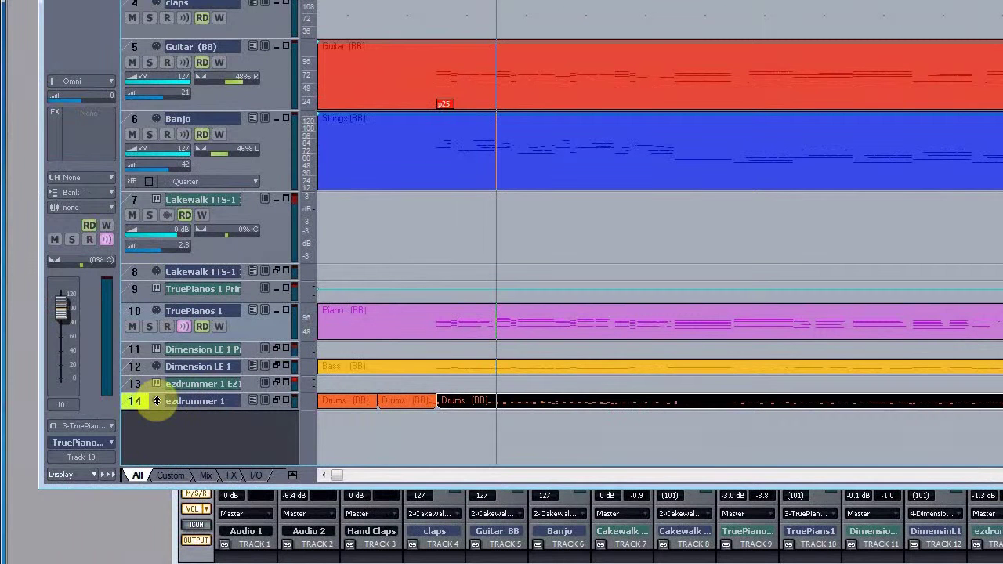
{"action": "left_click", "coordinate": [157, 401]}
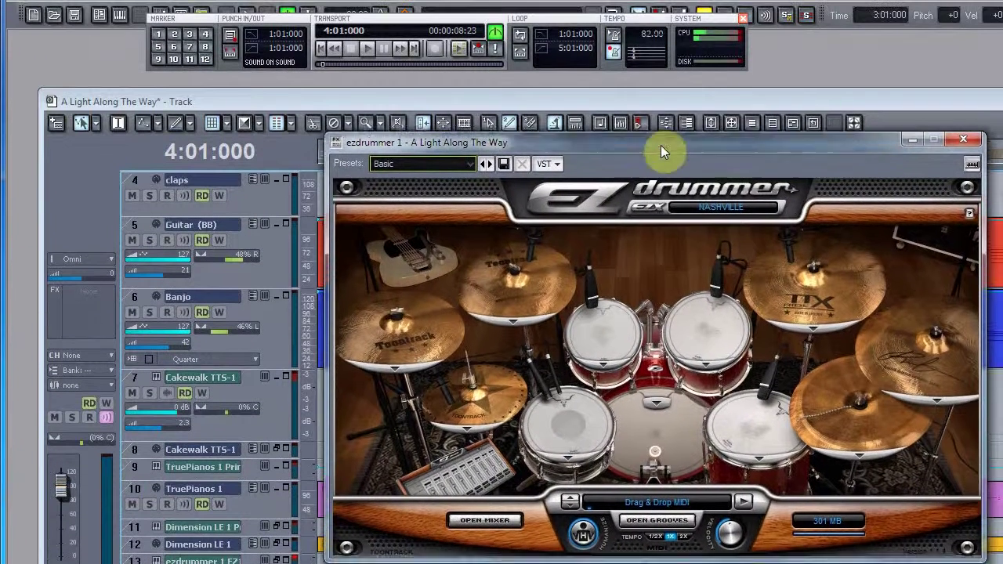
Audition the left rack tom and crash cymbal in EZdrummer, then close its window
{"action": "left_click_drag", "start_coordinate": [661, 145], "coordinate": [662, 155]}
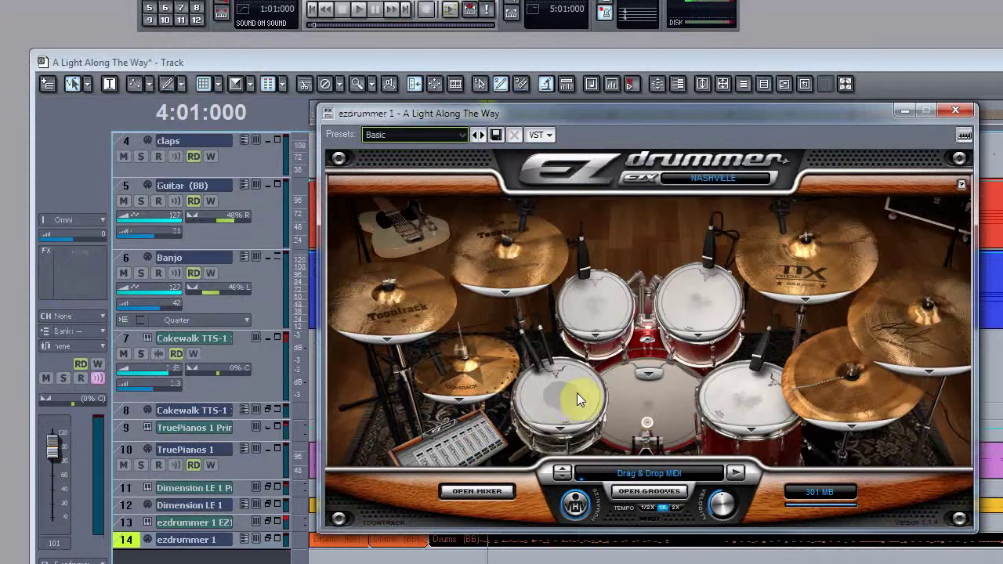
{"action": "left_click", "coordinate": [612, 320]}
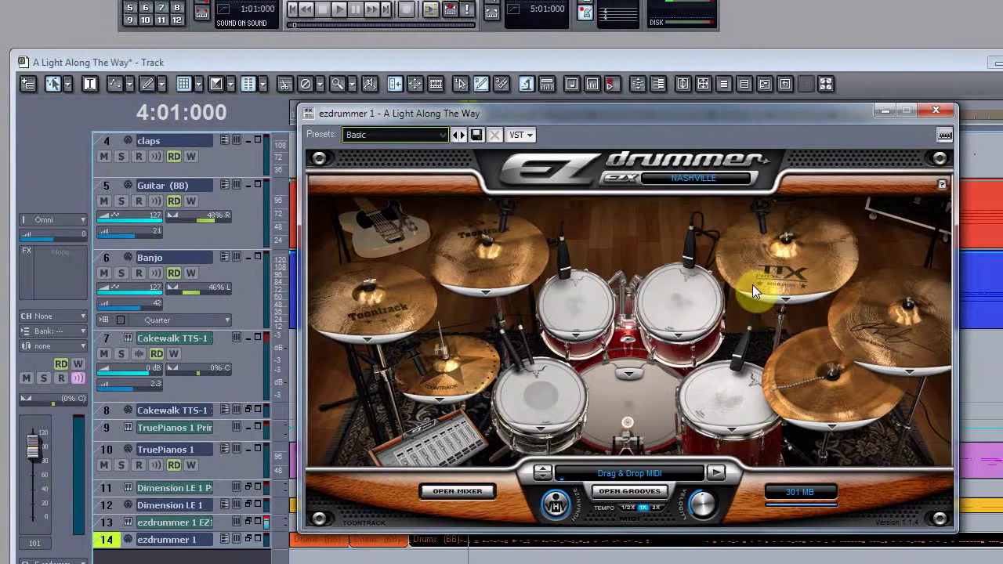
{"action": "left_click", "coordinate": [519, 273]}
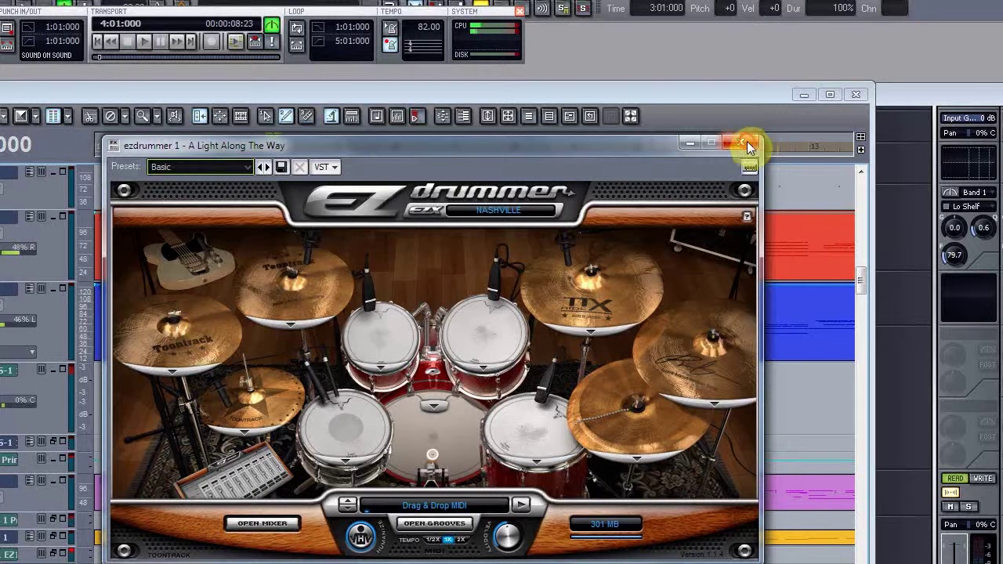
{"action": "left_click", "coordinate": [936, 109]}
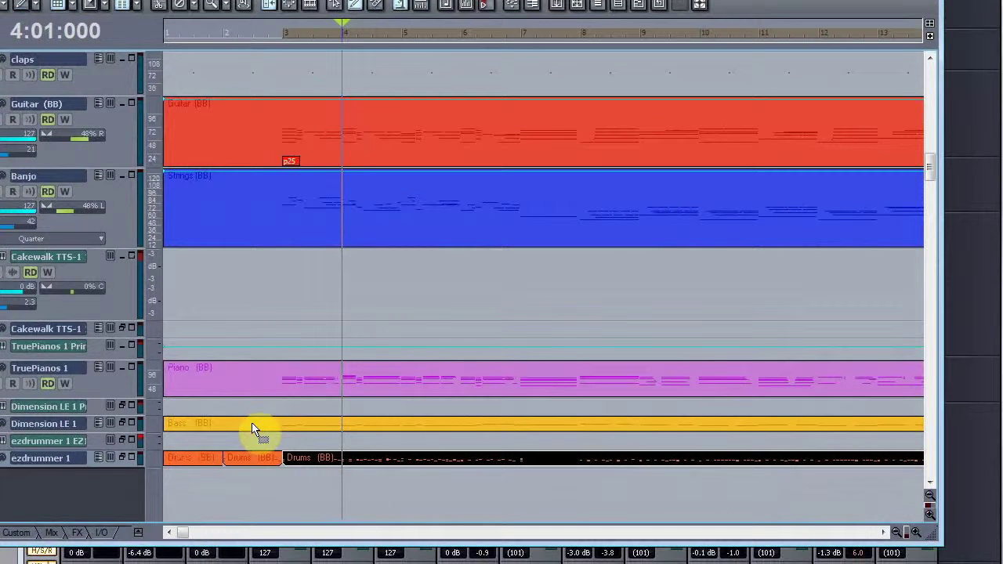
{"action": "left_click", "coordinate": [190, 538]}
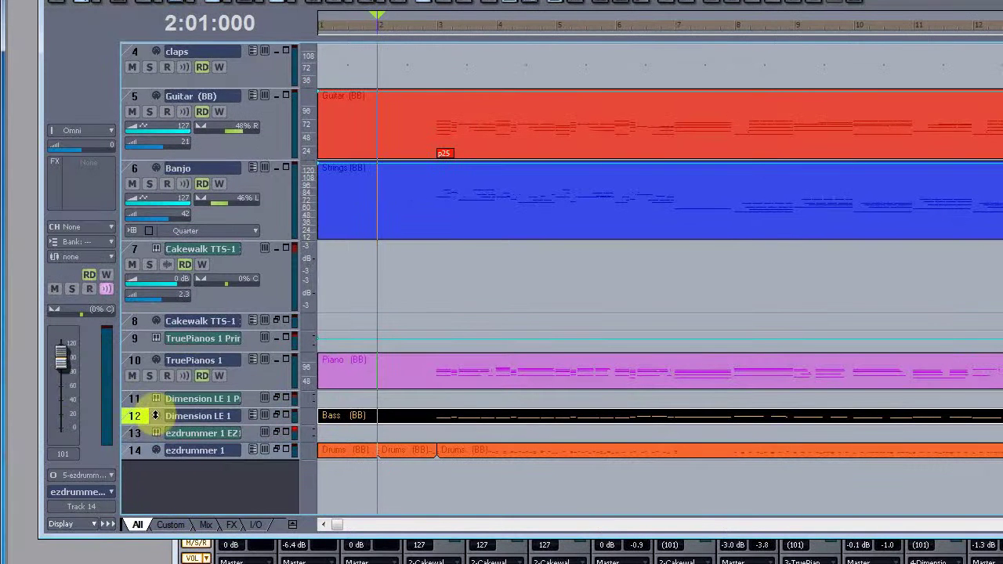
{"action": "left_click", "coordinate": [156, 416]}
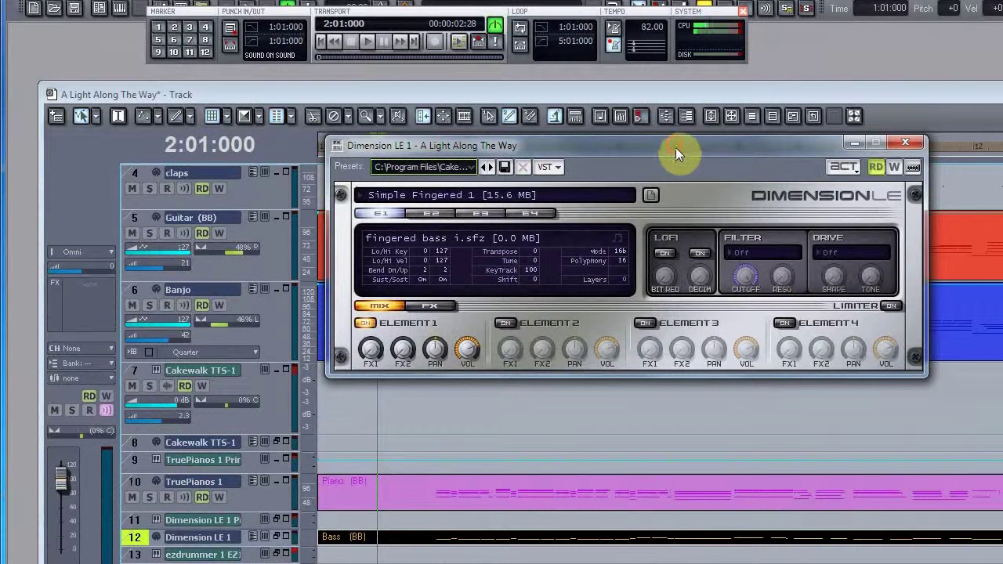
{"action": "left_click_drag", "start_coordinate": [676, 86], "coordinate": [699, 130]}
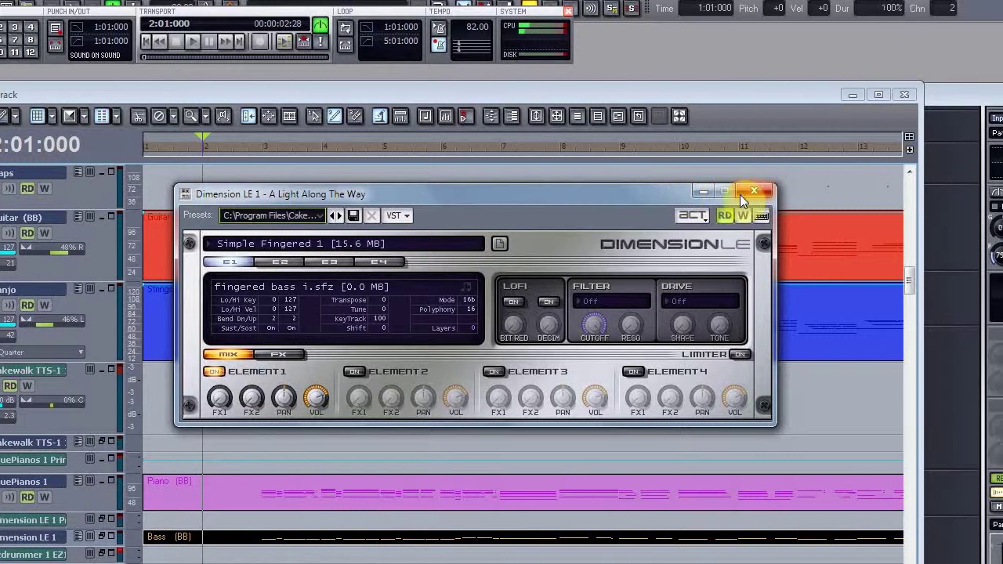
{"action": "left_click", "coordinate": [754, 193]}
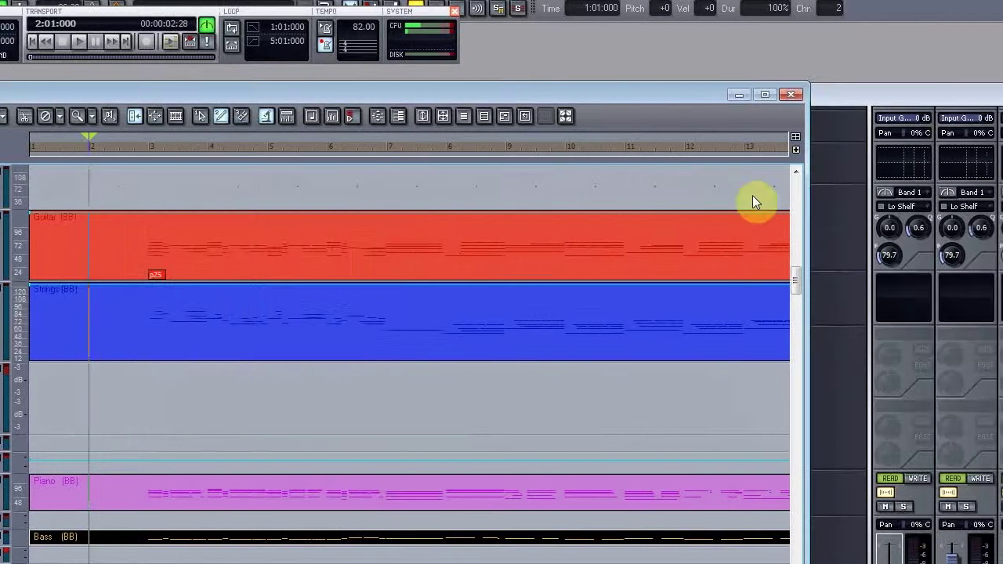
Bring the Console window in front of the track view
{"action": "left_click", "coordinate": [932, 93]}
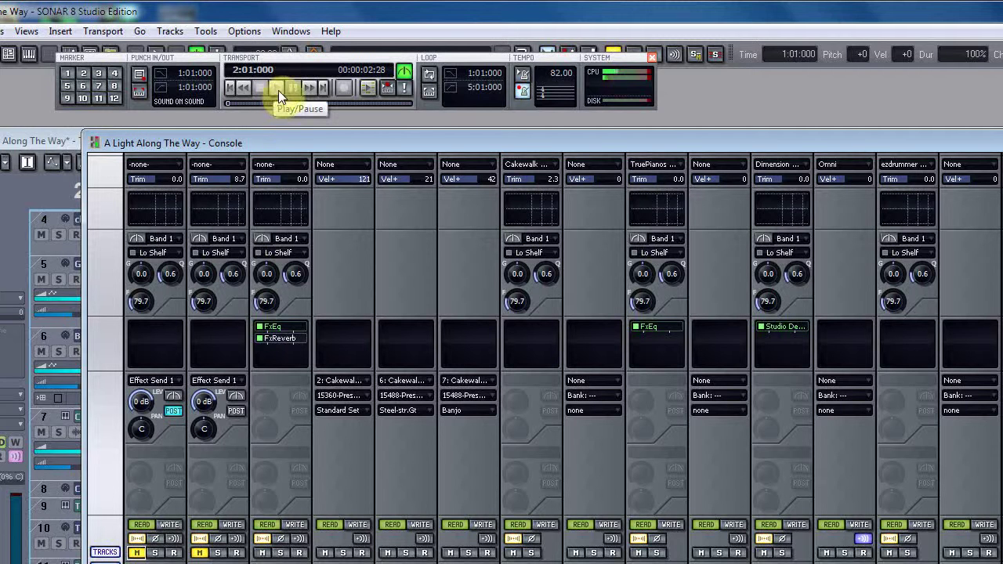
{"action": "left_click", "coordinate": [277, 90]}
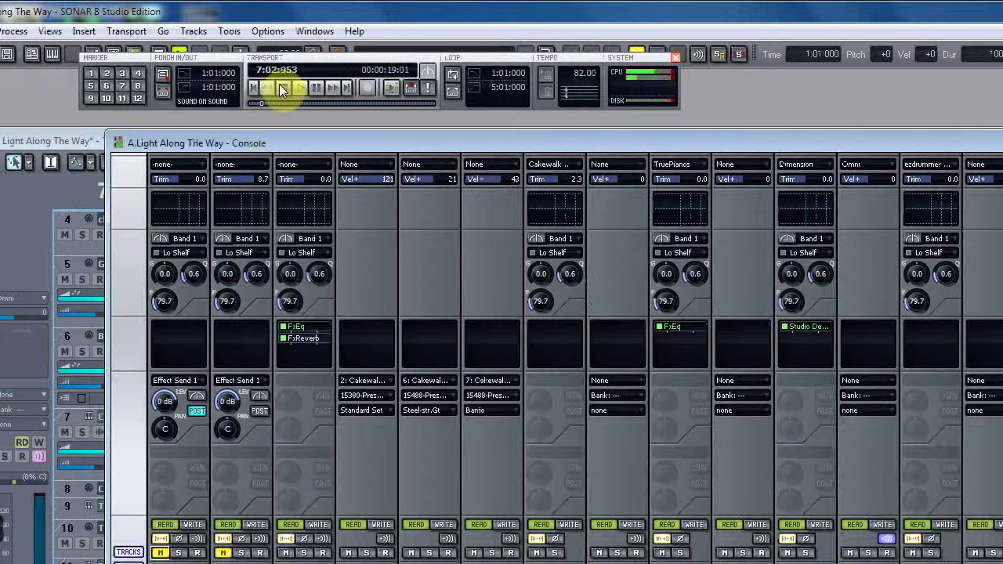
{"action": "left_click", "coordinate": [264, 87]}
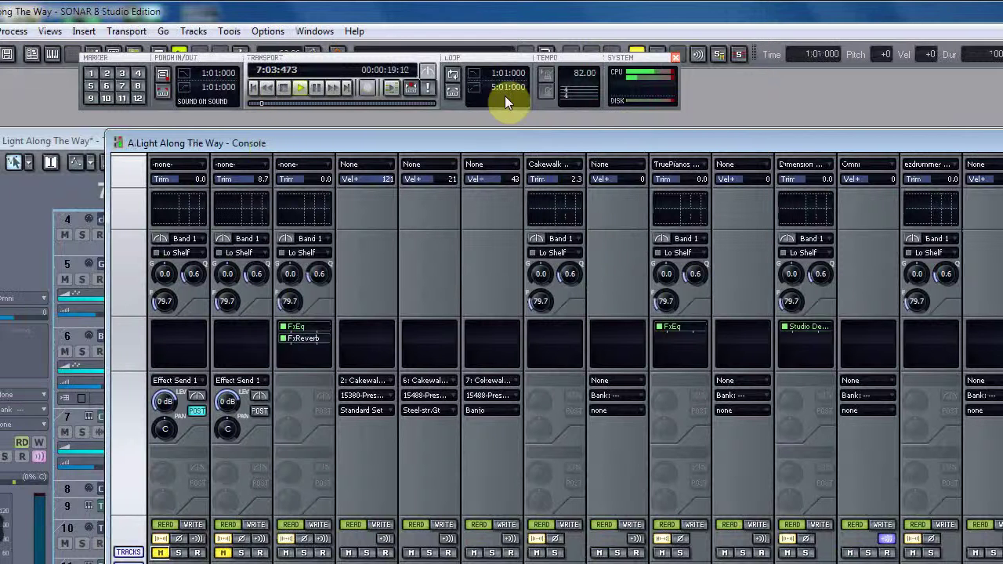